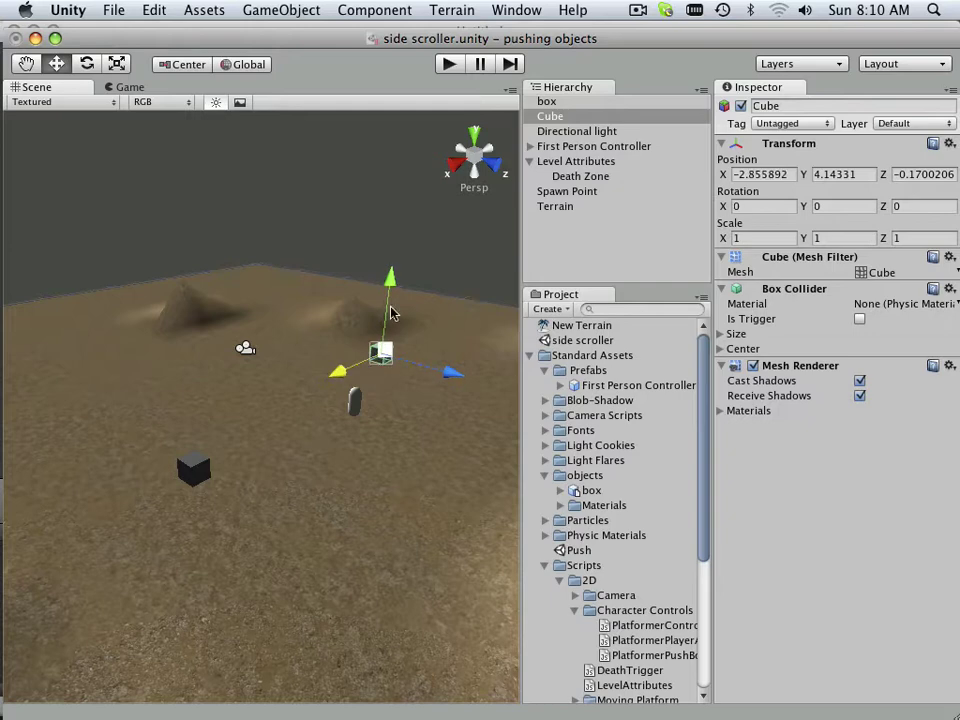
Move the cube directly beneath the spawn point at ground level, to about X -3.28 and Y -0.10.
click(474, 133)
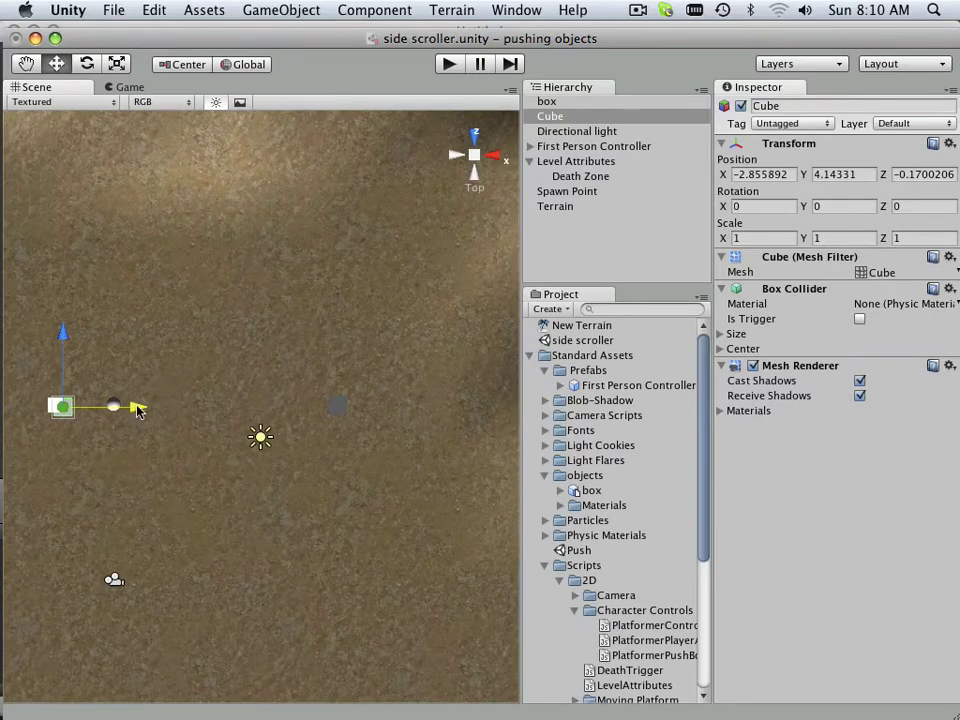
drag(142, 411, 136, 413)
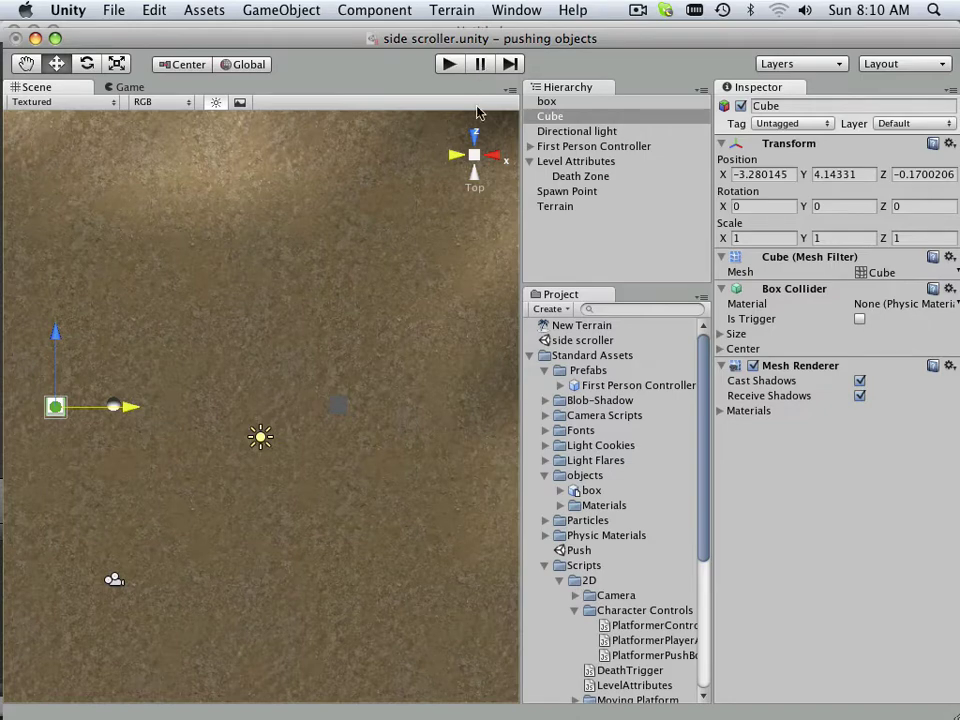
click(476, 140)
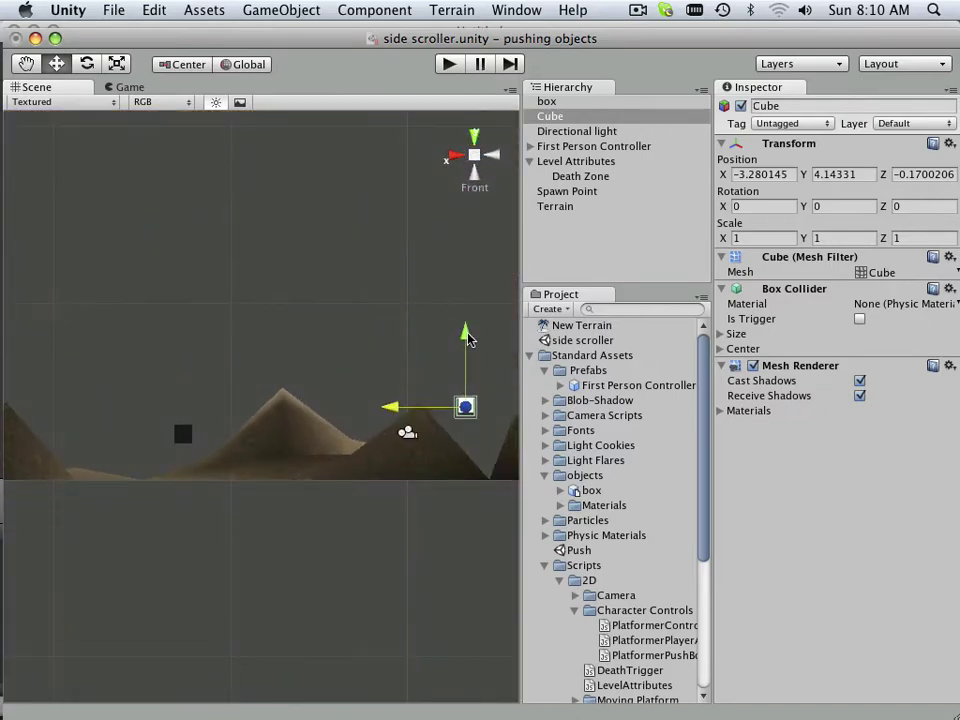
drag(465, 332, 461, 416)
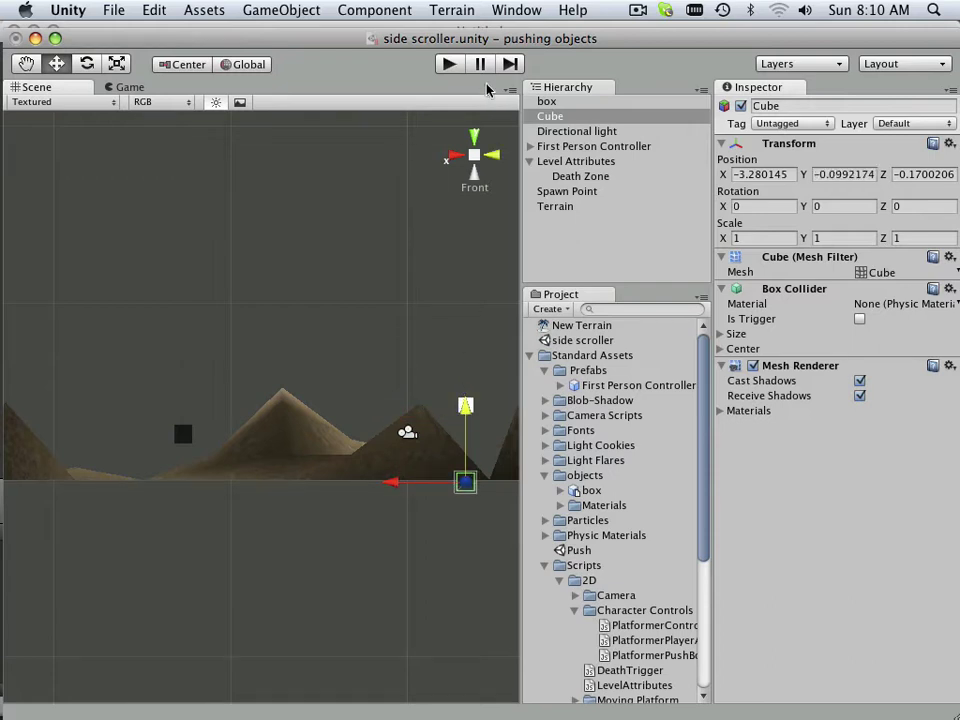
click(455, 156)
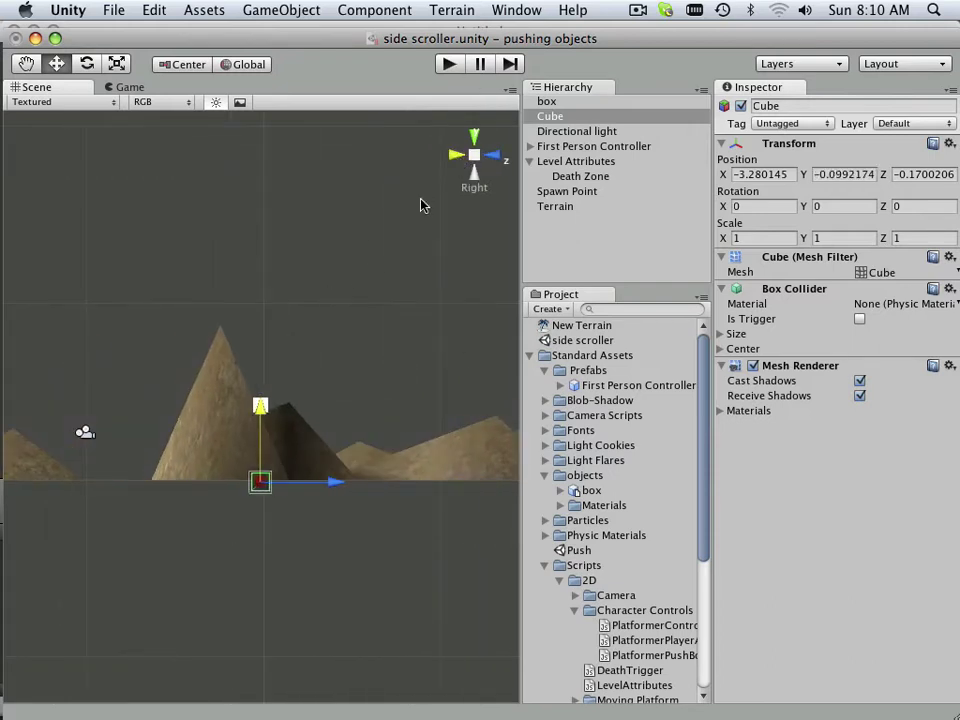
Test-run the game with the cube in its new position, stop it, and save the scene.
click(449, 63)
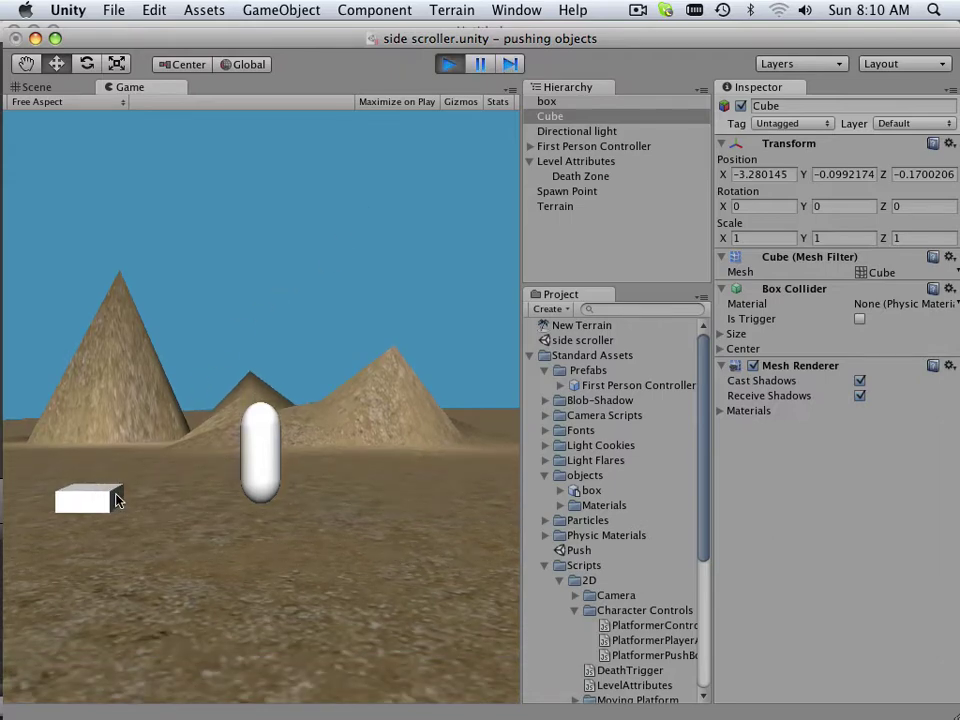
click(445, 68)
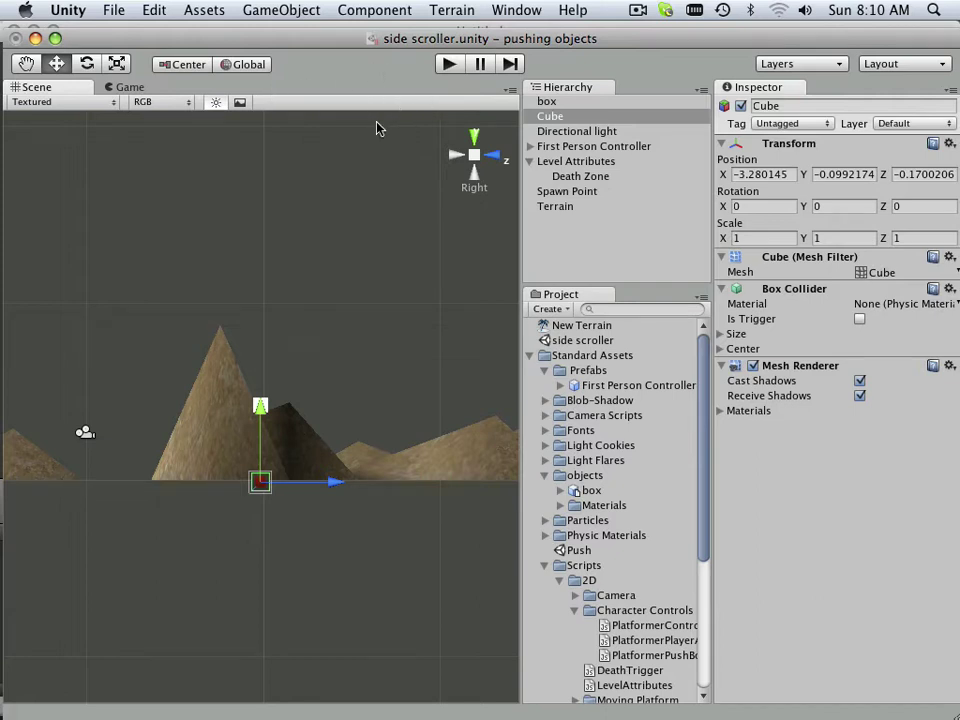
click(116, 12)
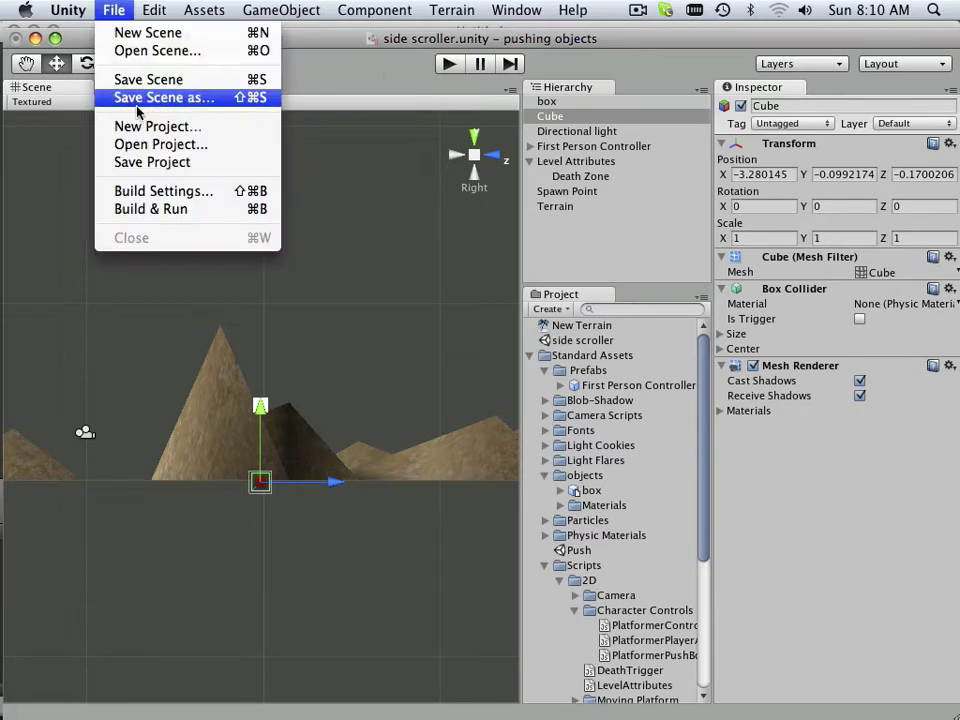
click(147, 80)
Open the recent project 2D Gameplay Tutorial 2 and load its ball scene.
click(110, 14)
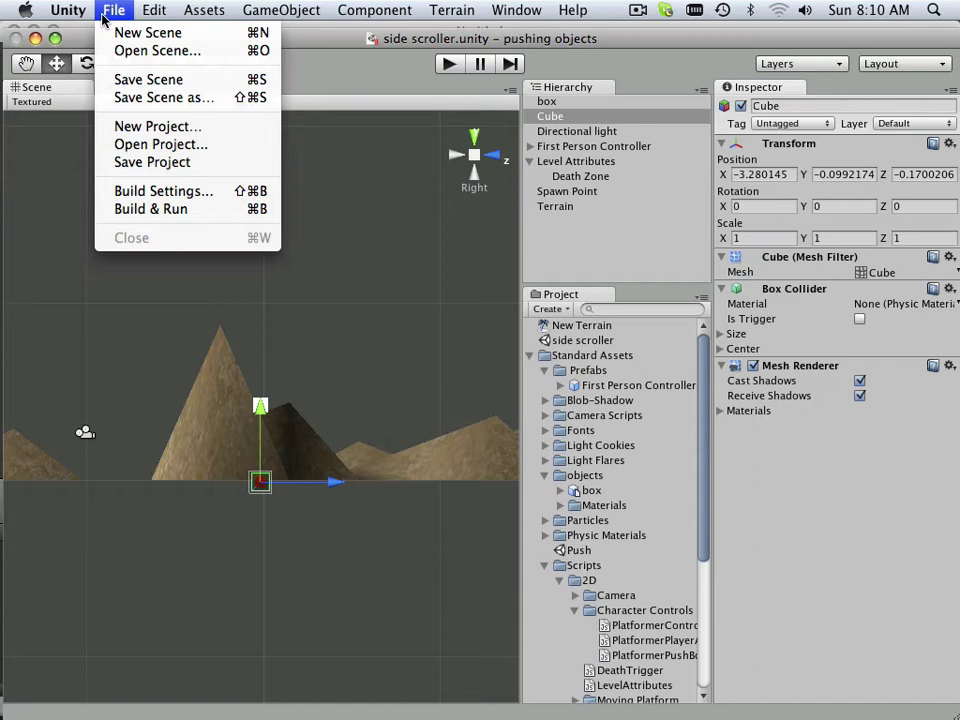
click(181, 146)
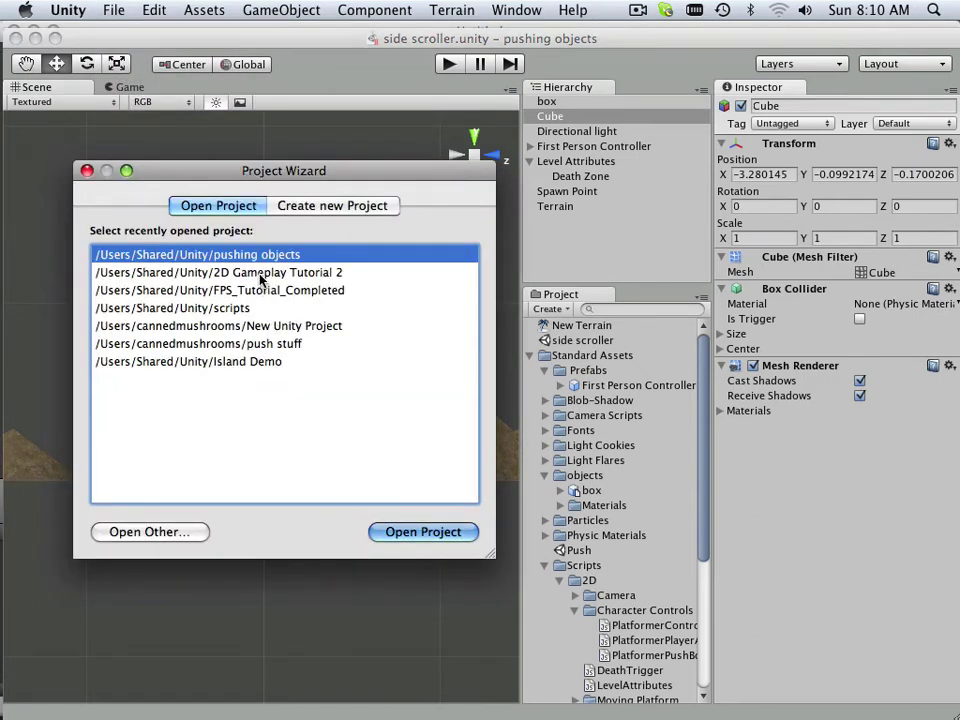
key(Down)
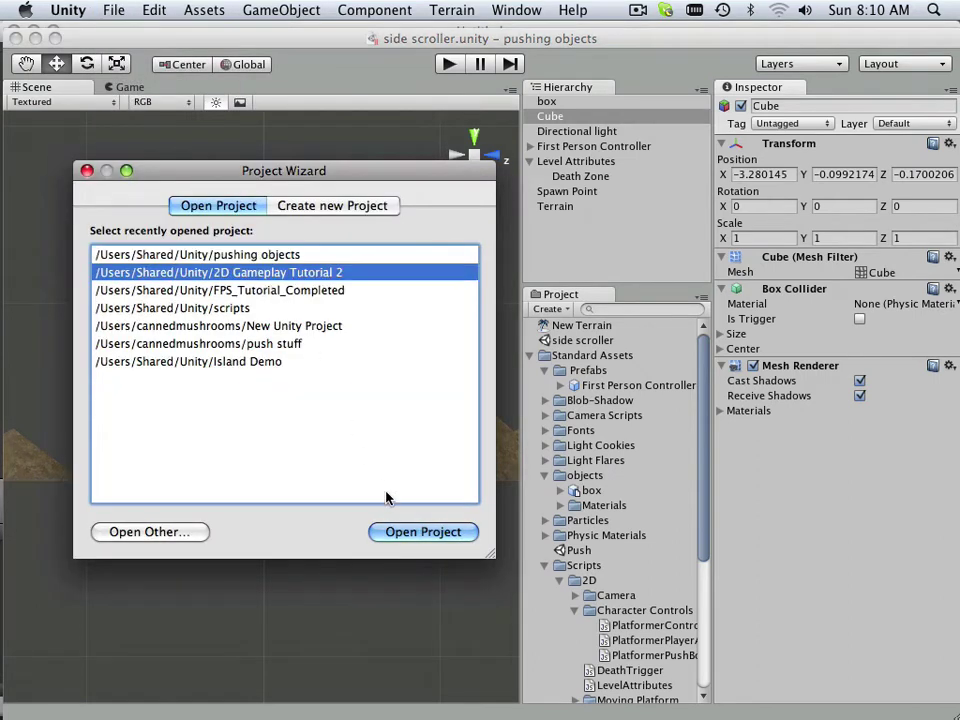
click(423, 531)
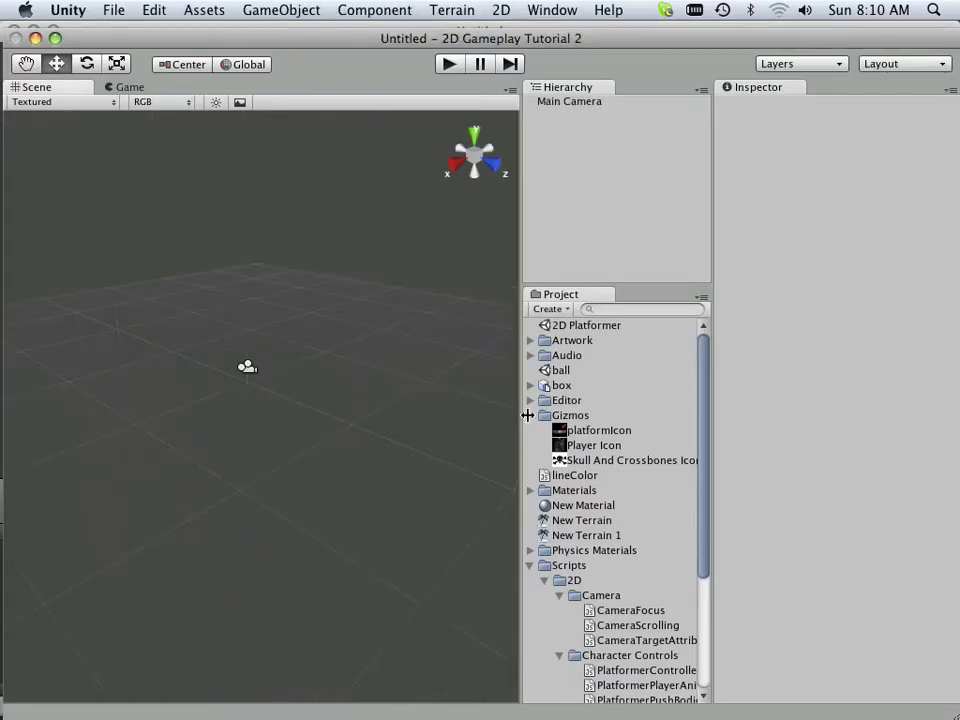
click(556, 386)
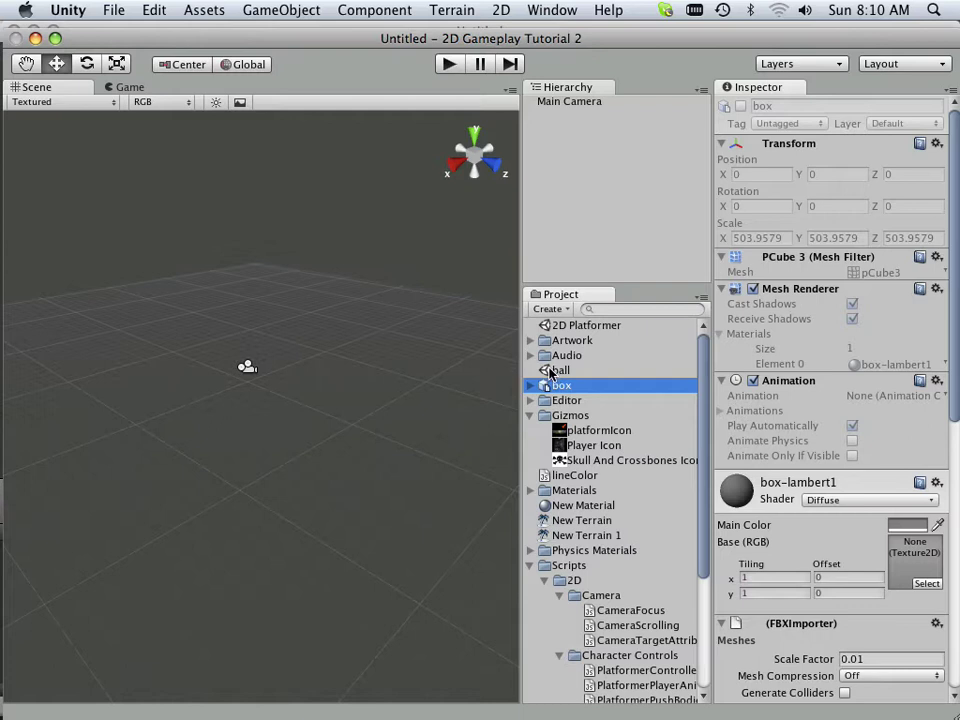
double_click(550, 371)
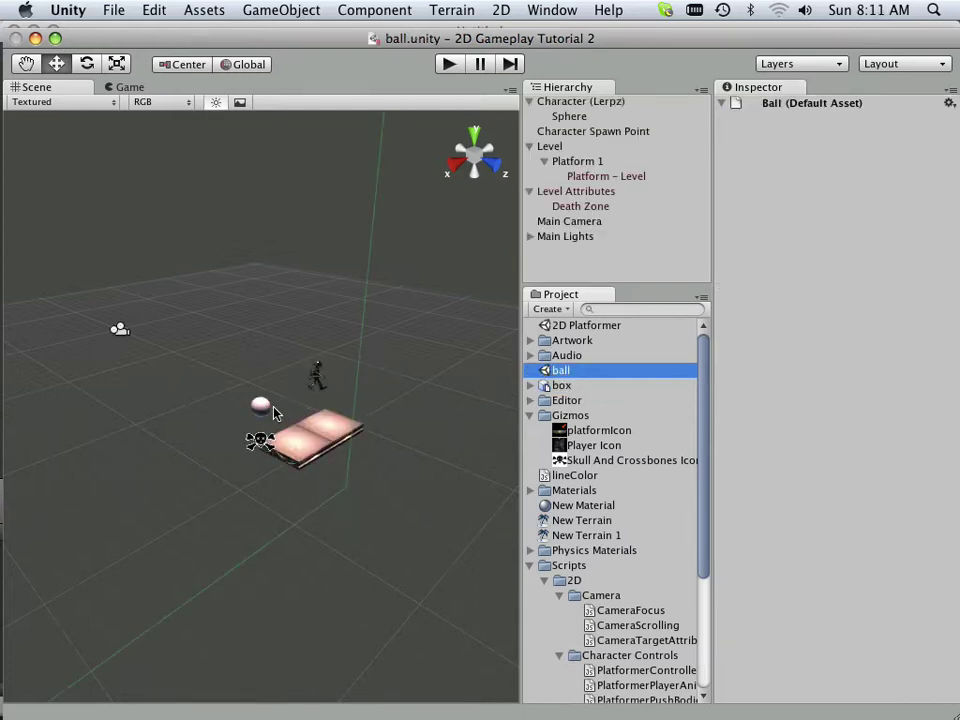
Examine the components of the Character Spawn Point and Character (Lerpz) objects in the ball scene.
scroll(274, 413, up, 5)
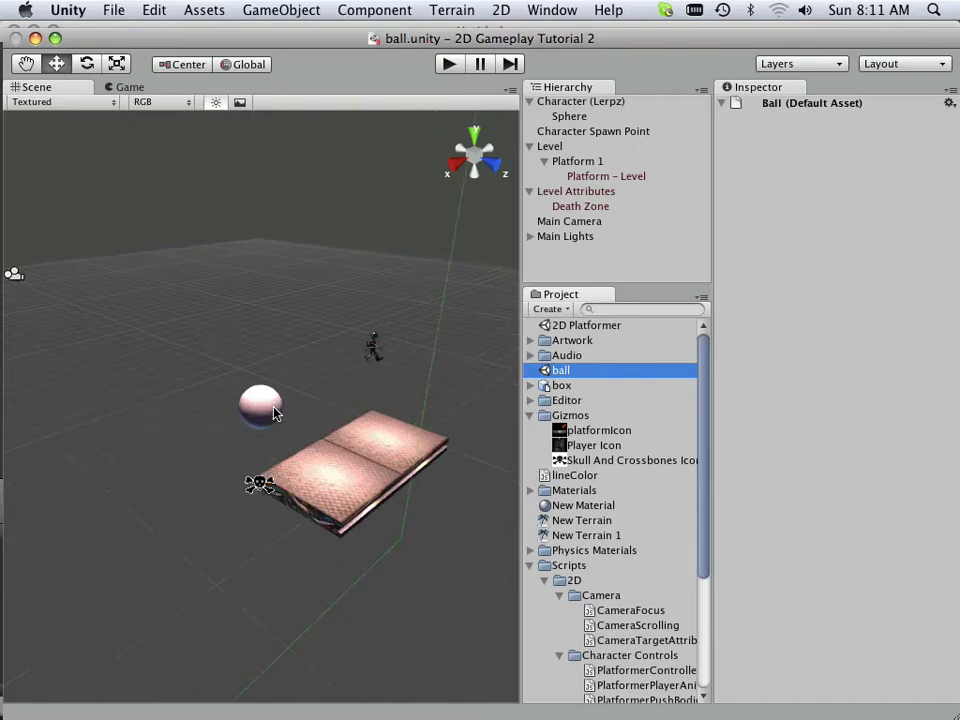
scroll(272, 418, down, 2)
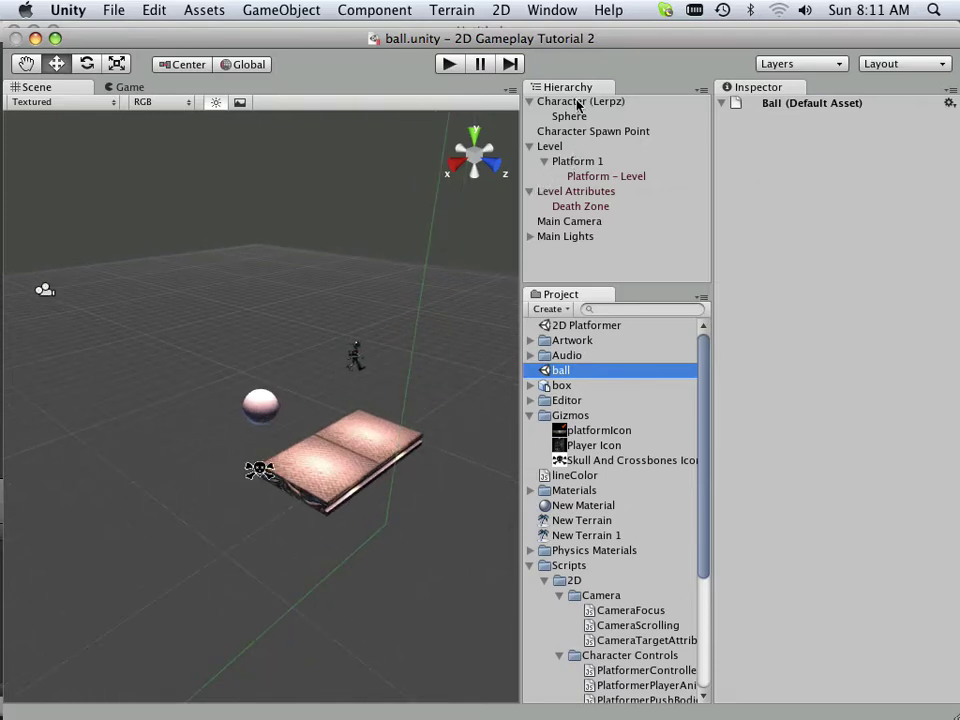
click(575, 136)
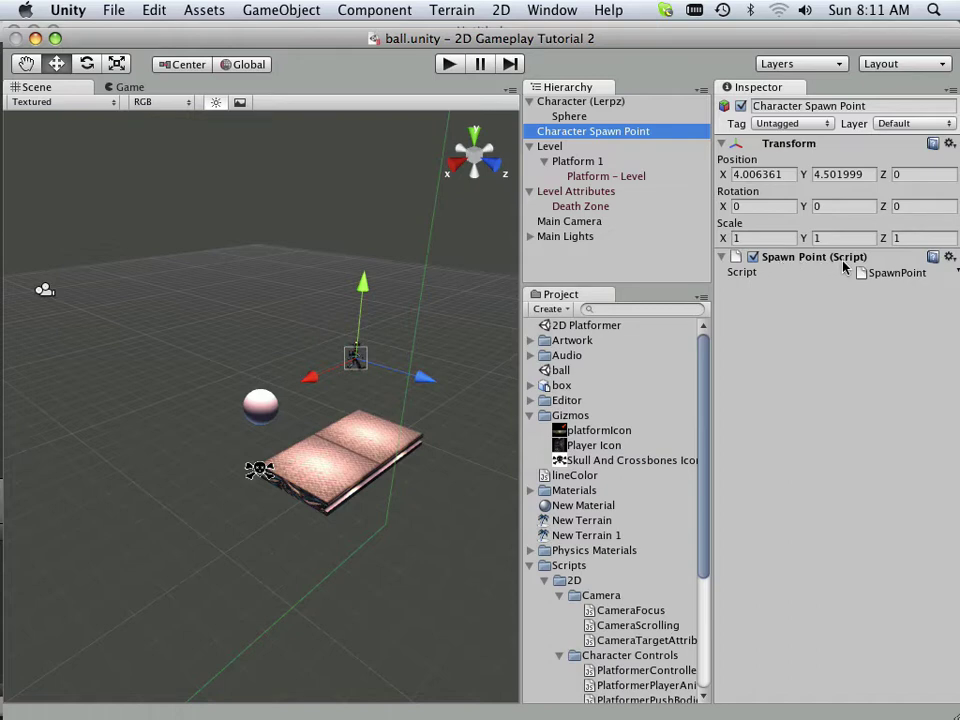
click(566, 103)
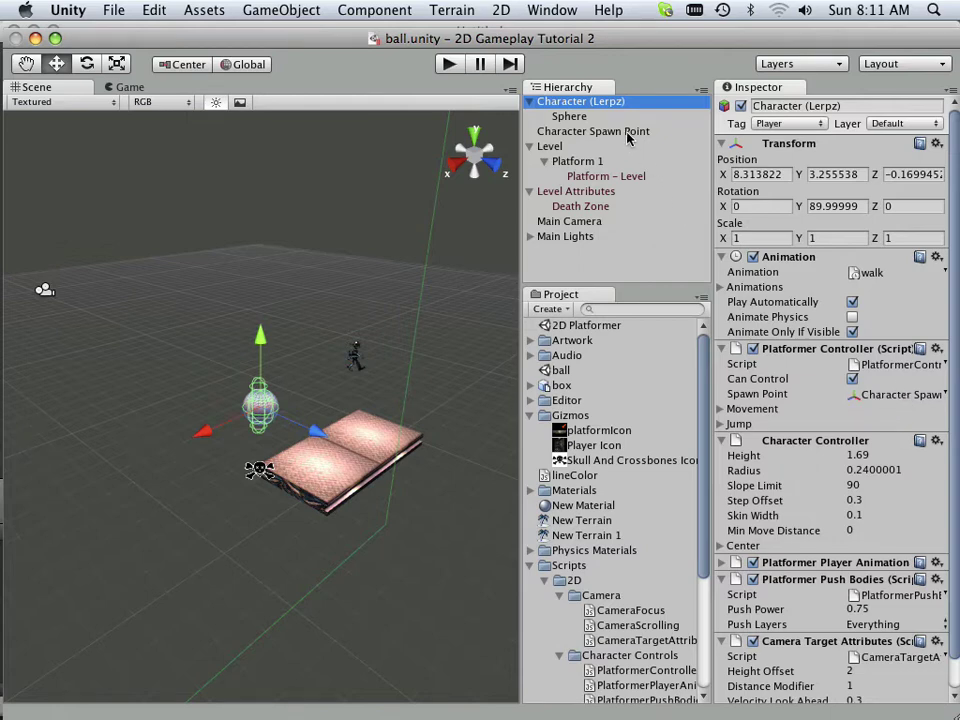
click(572, 130)
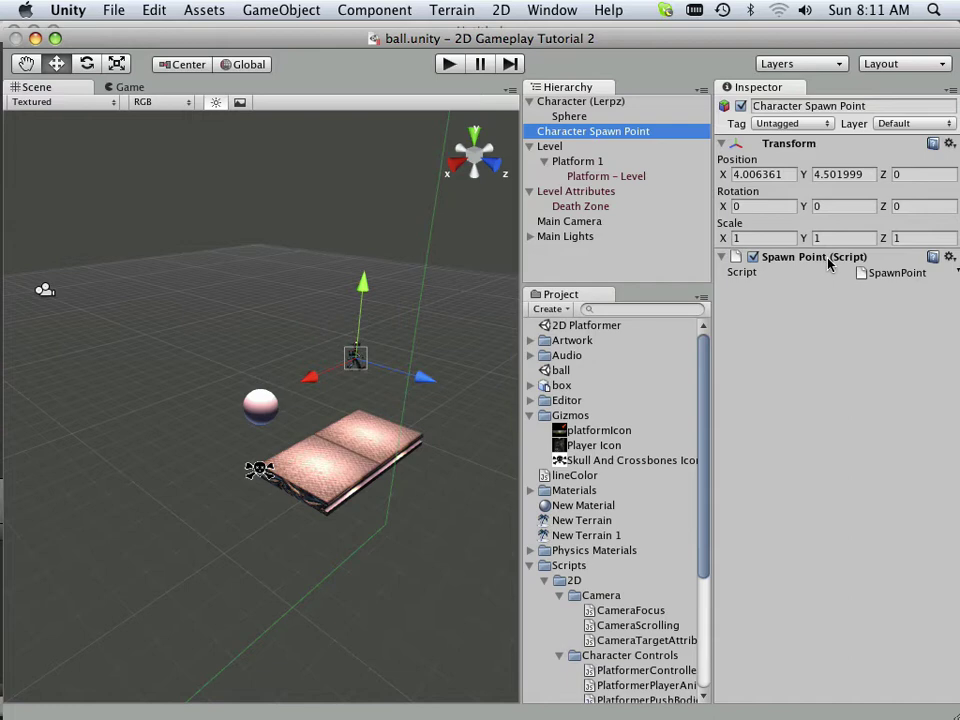
Reopen the pushing objects project and load its side scroller scene.
click(115, 14)
click(167, 145)
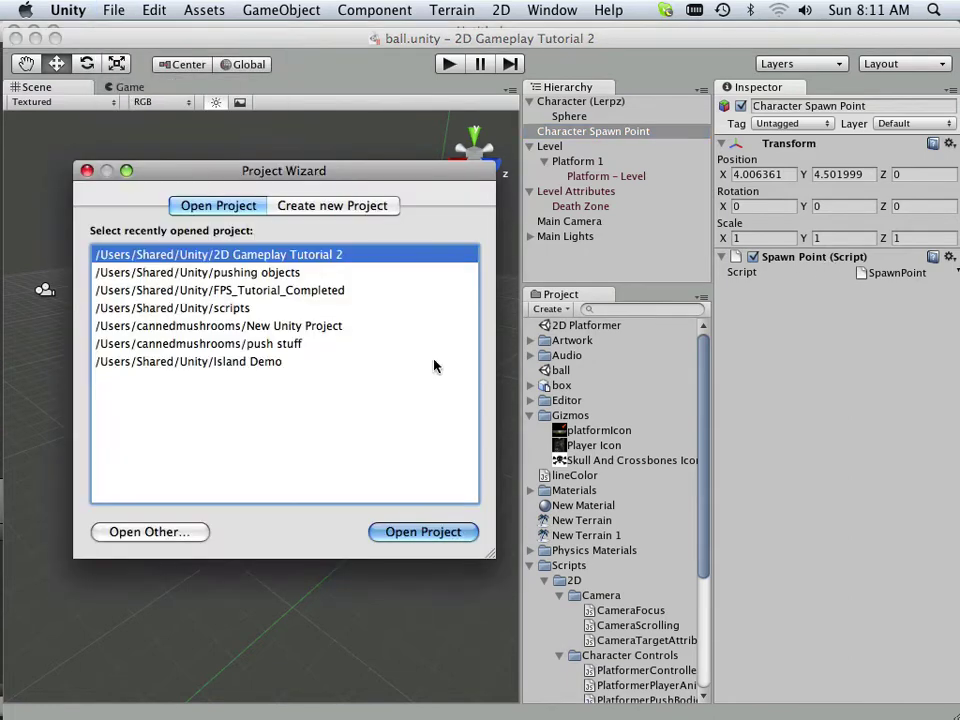
click(227, 311)
click(254, 275)
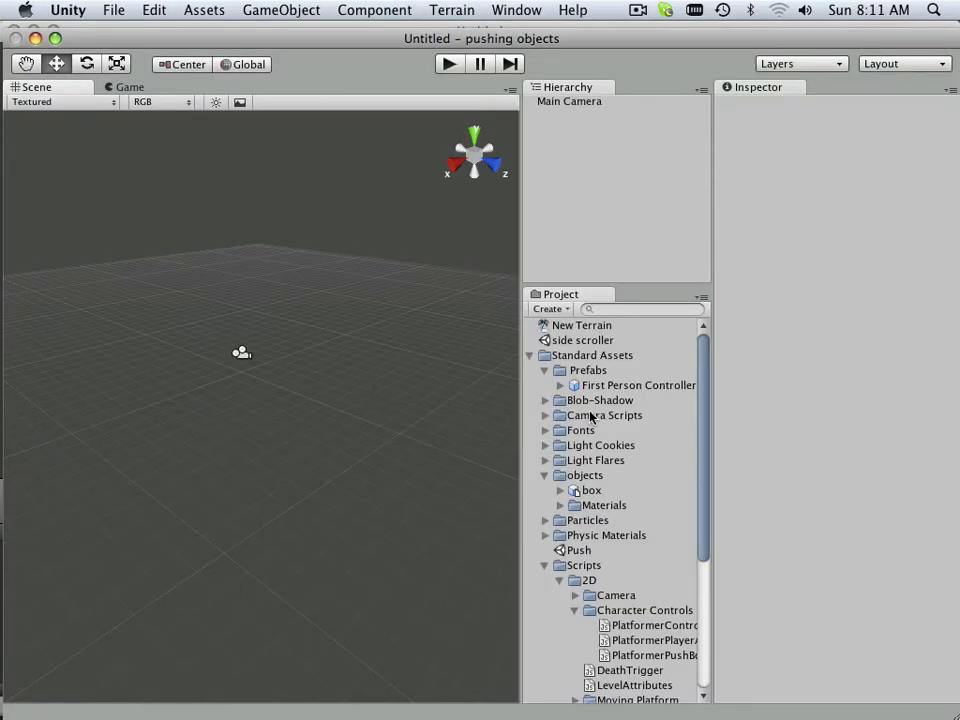
double_click(546, 341)
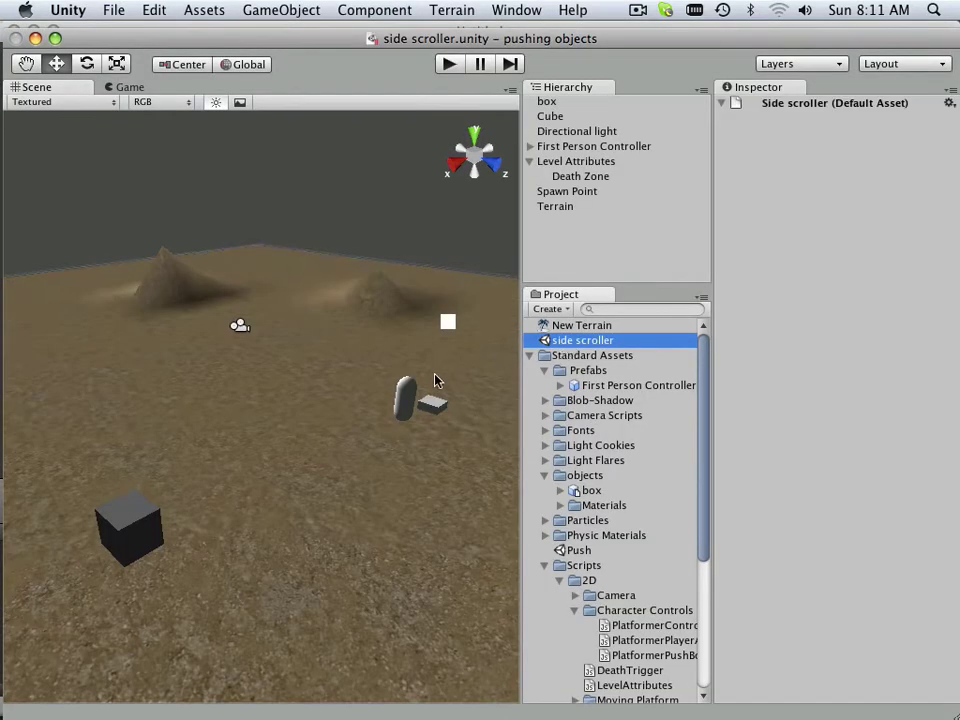
Examine the Spawn Point object's script component and the scripts in the project's Scripts/2D folder.
click(447, 322)
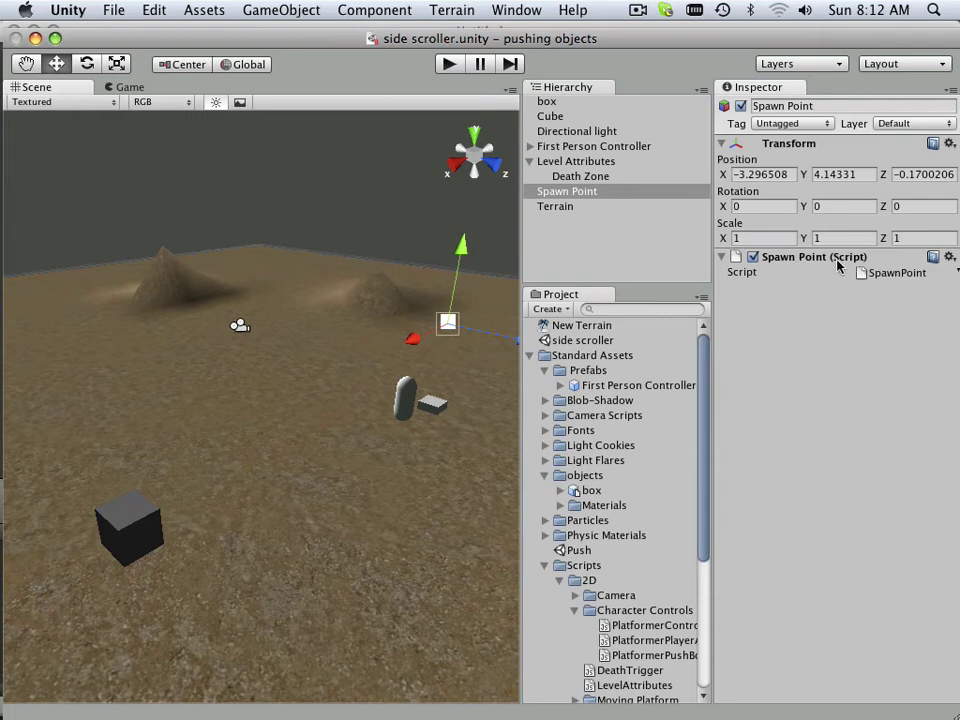
scroll(625, 516, down, 5)
scroll(623, 497, up, 1)
scroll(622, 493, up, 1)
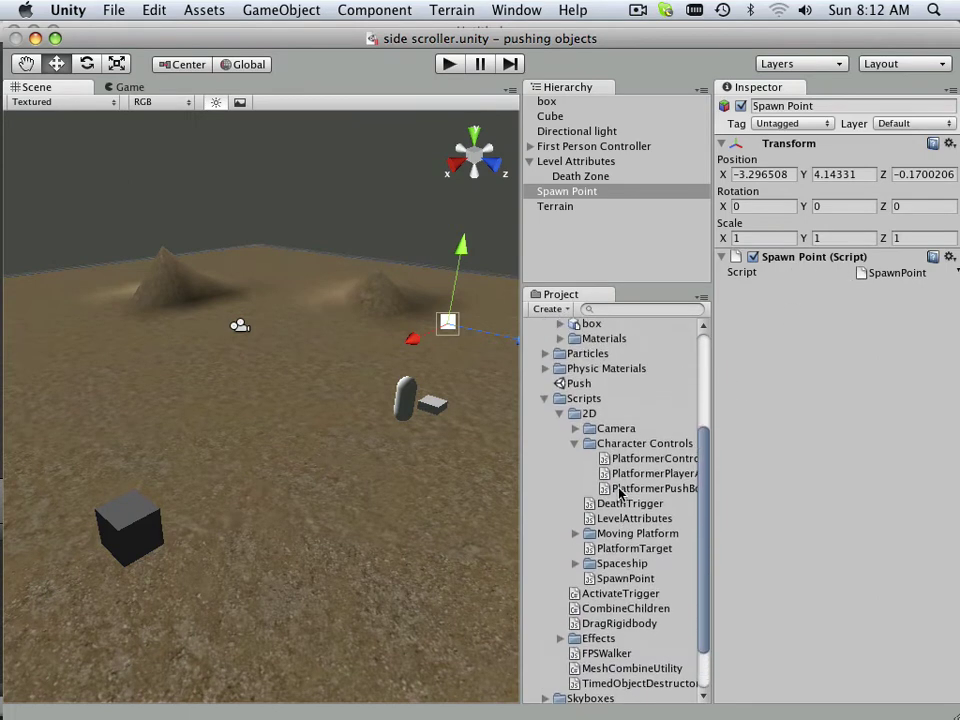
click(563, 418)
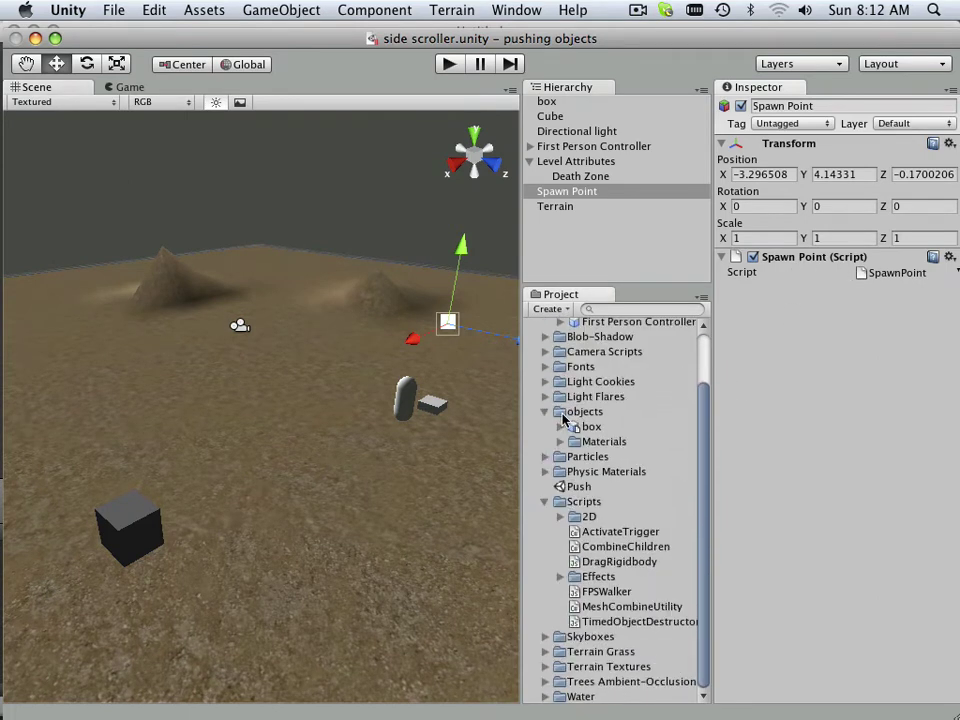
click(560, 518)
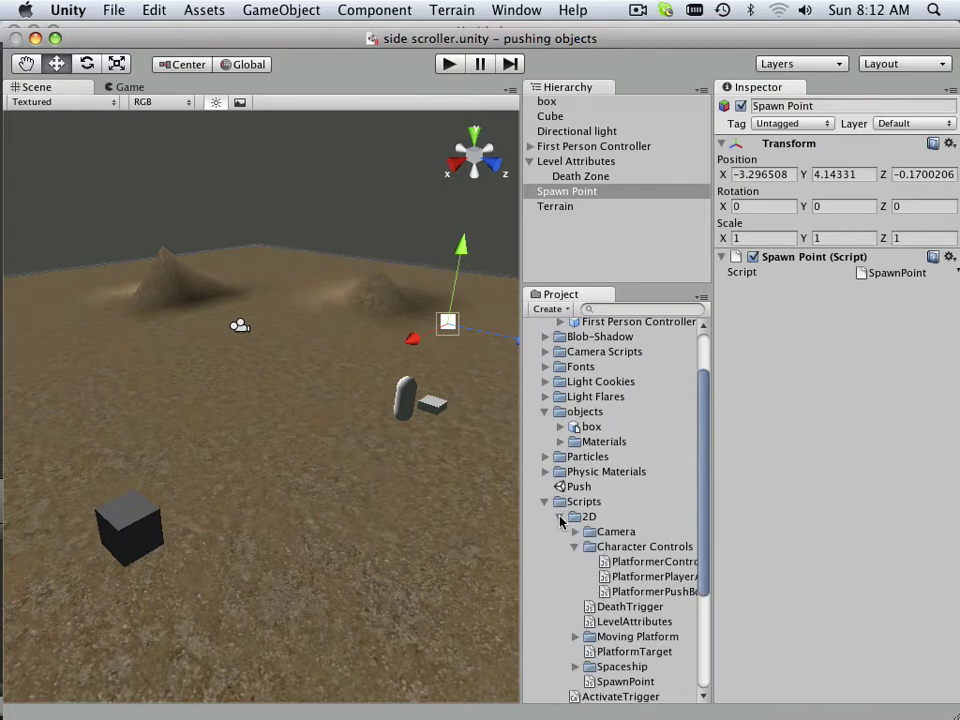
scroll(572, 520, down, 2)
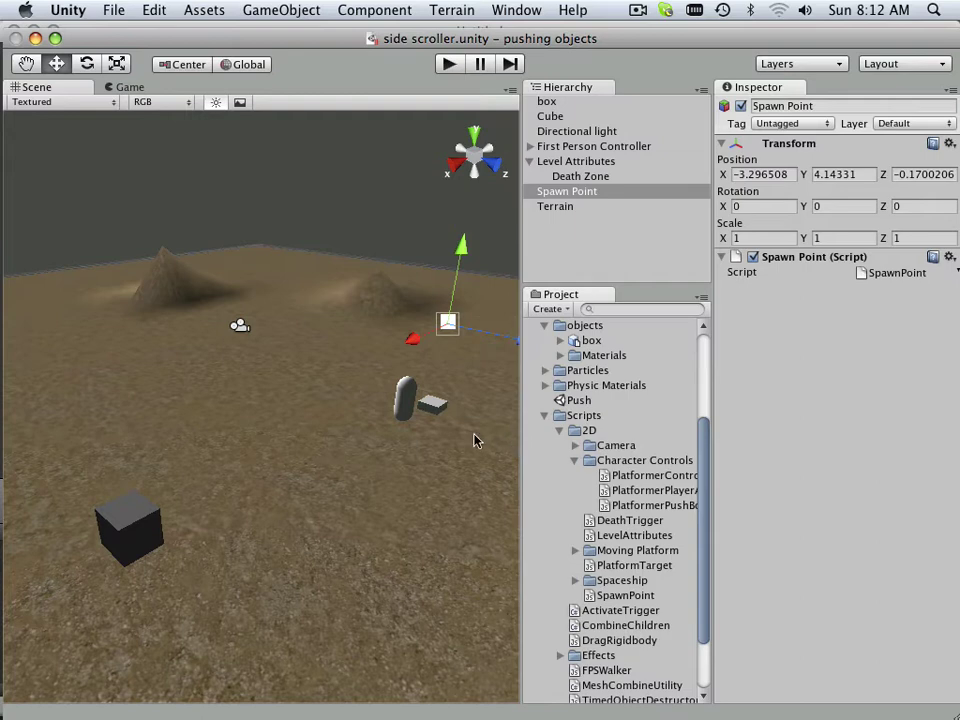
Add the Platformer Controller script from the Character Controls folder to the First Person Controller.
click(406, 392)
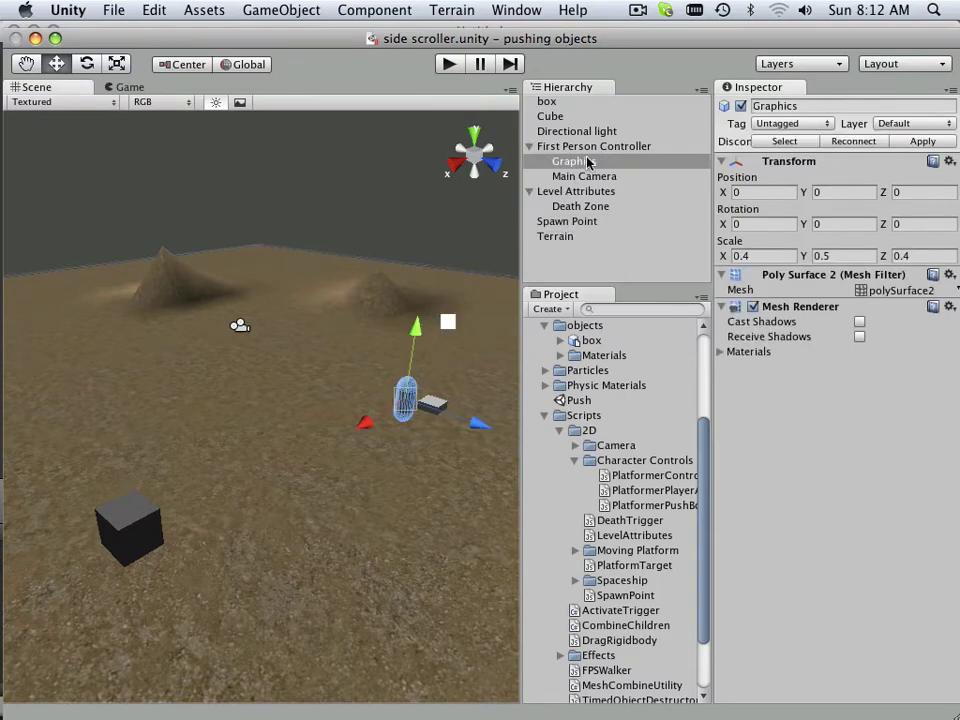
click(620, 146)
scroll(835, 360, down, 5)
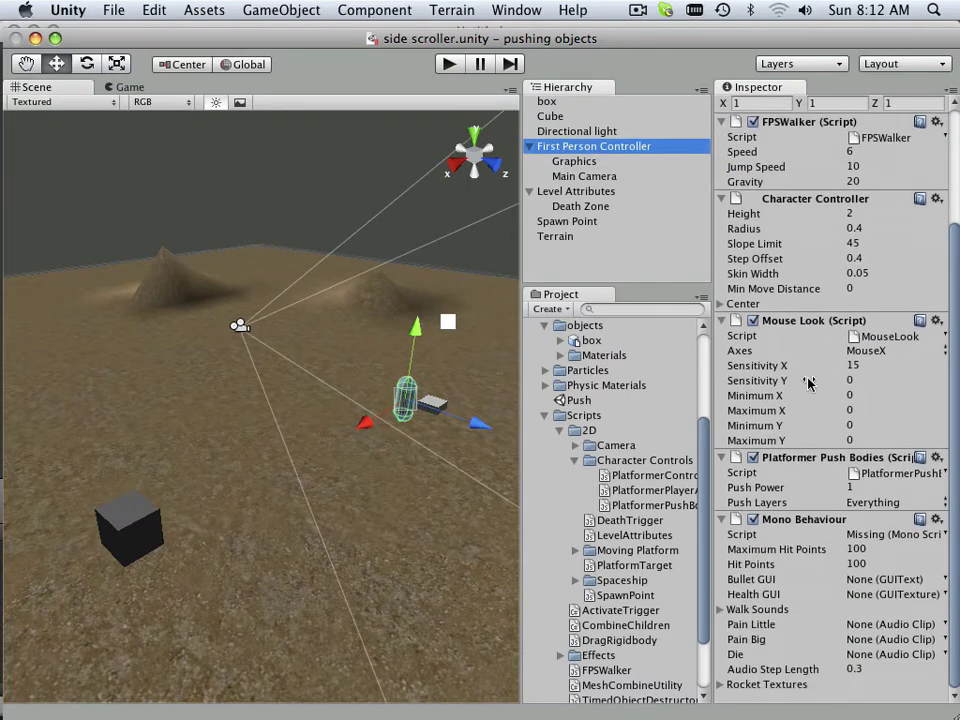
click(639, 477)
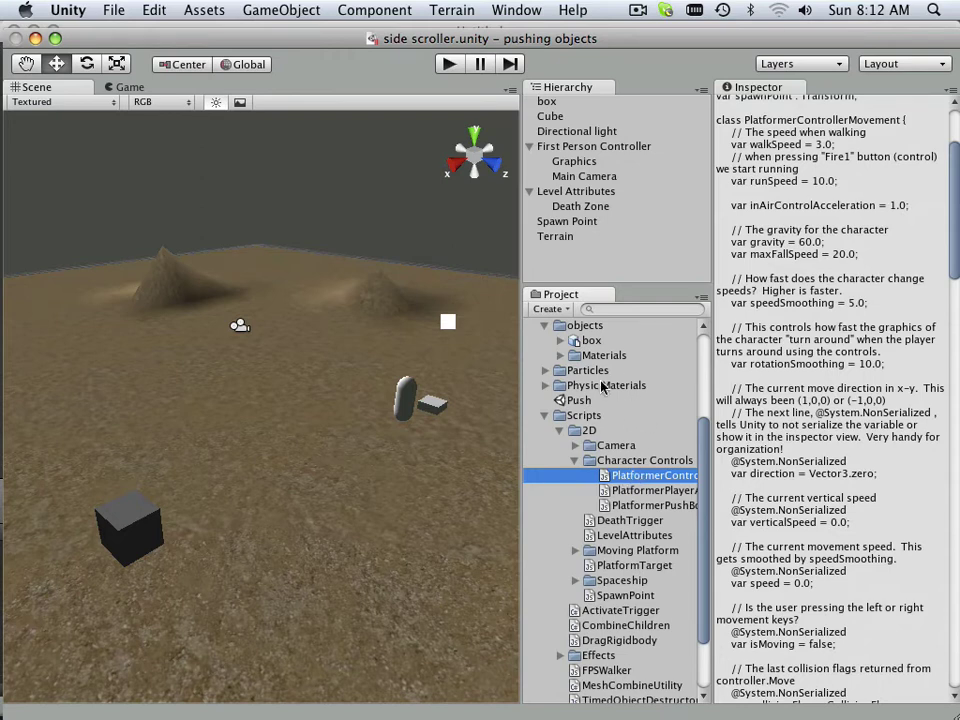
click(405, 395)
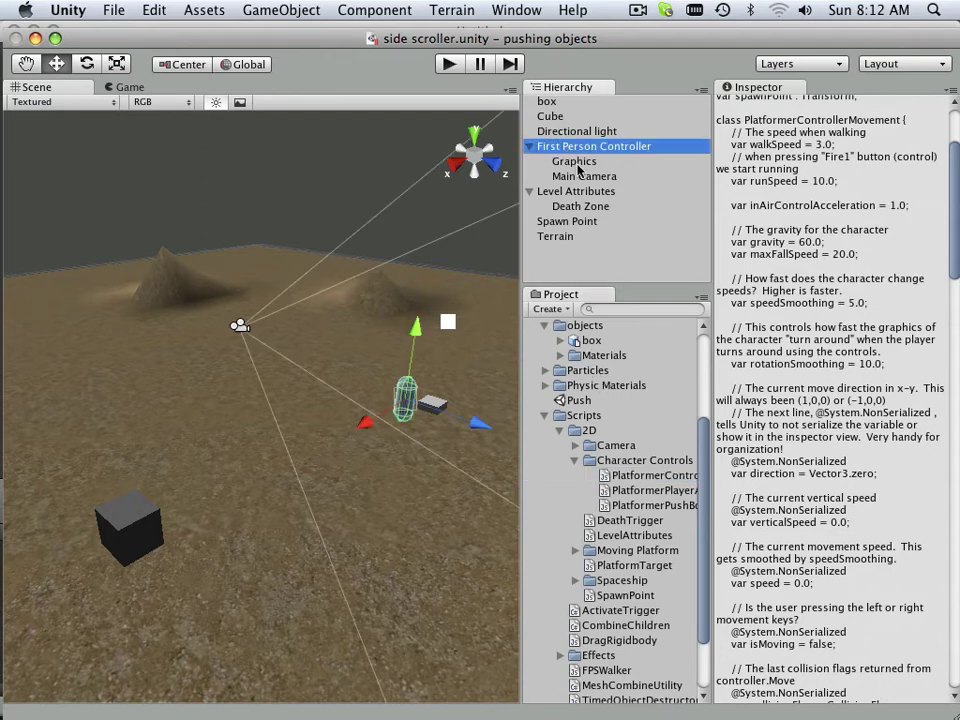
drag(626, 478, 757, 705)
scroll(805, 577, down, 5)
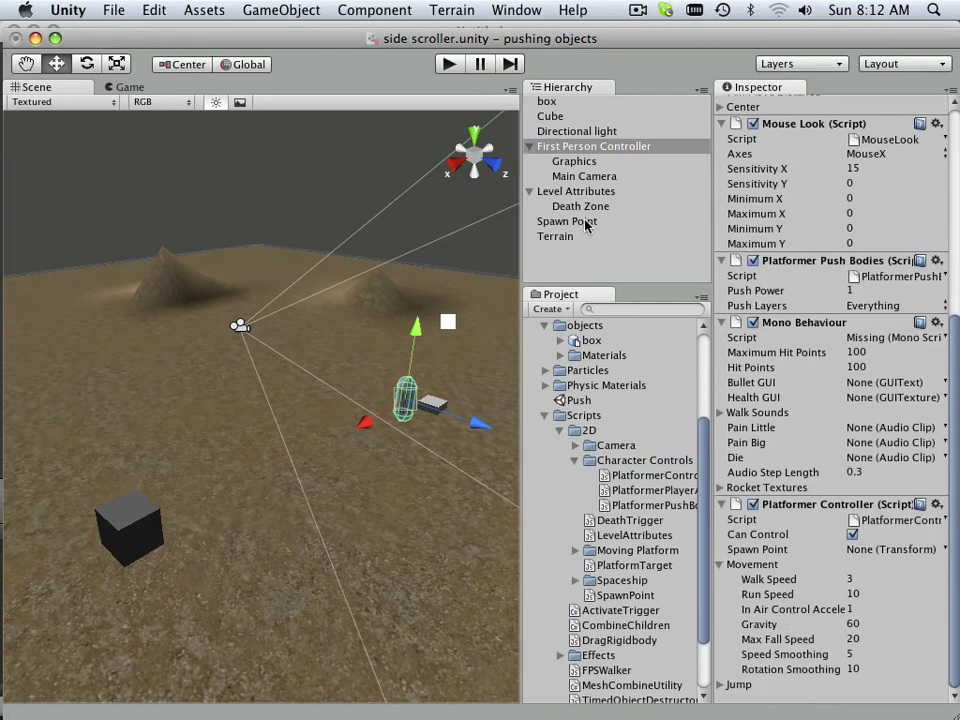
Assign the scene's Spawn Point object as the Platformer Controller's spawn point and test-run the game.
drag(573, 222, 853, 560)
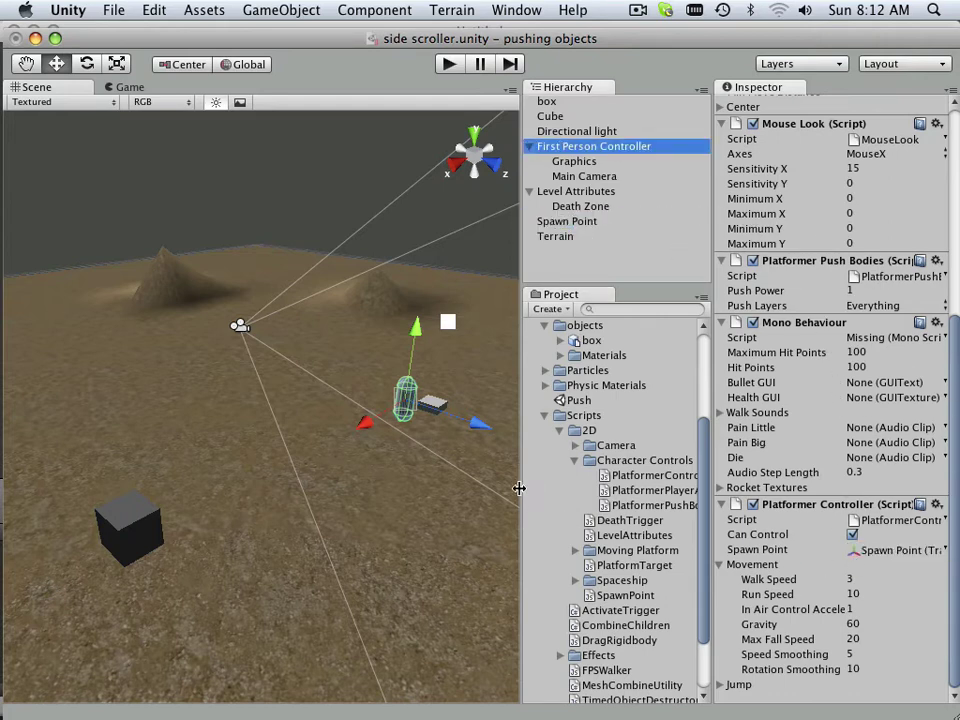
click(452, 64)
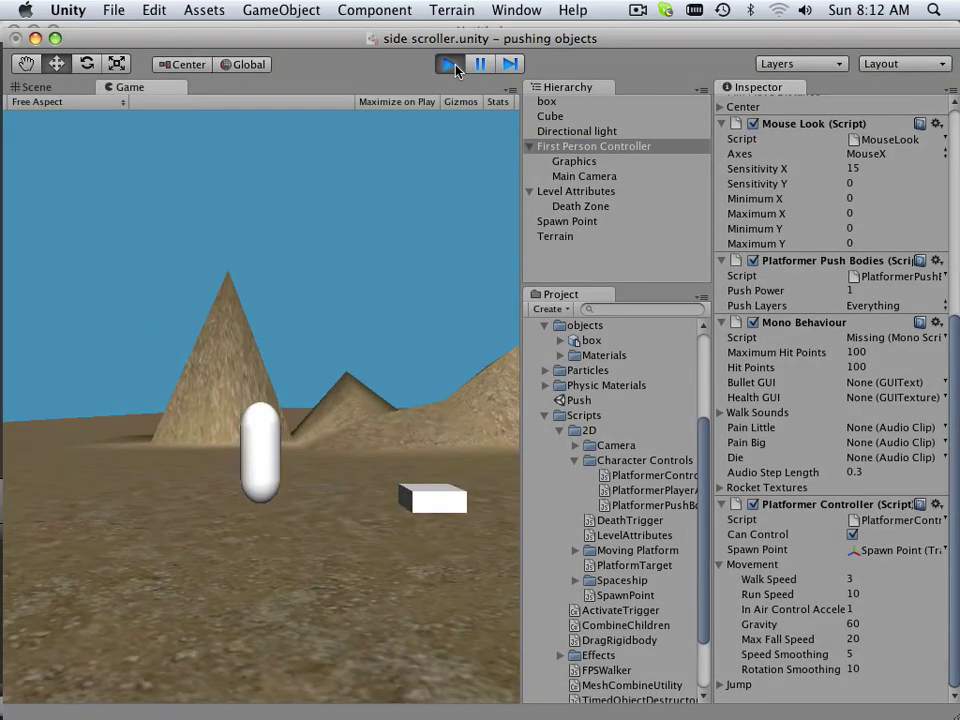
click(453, 65)
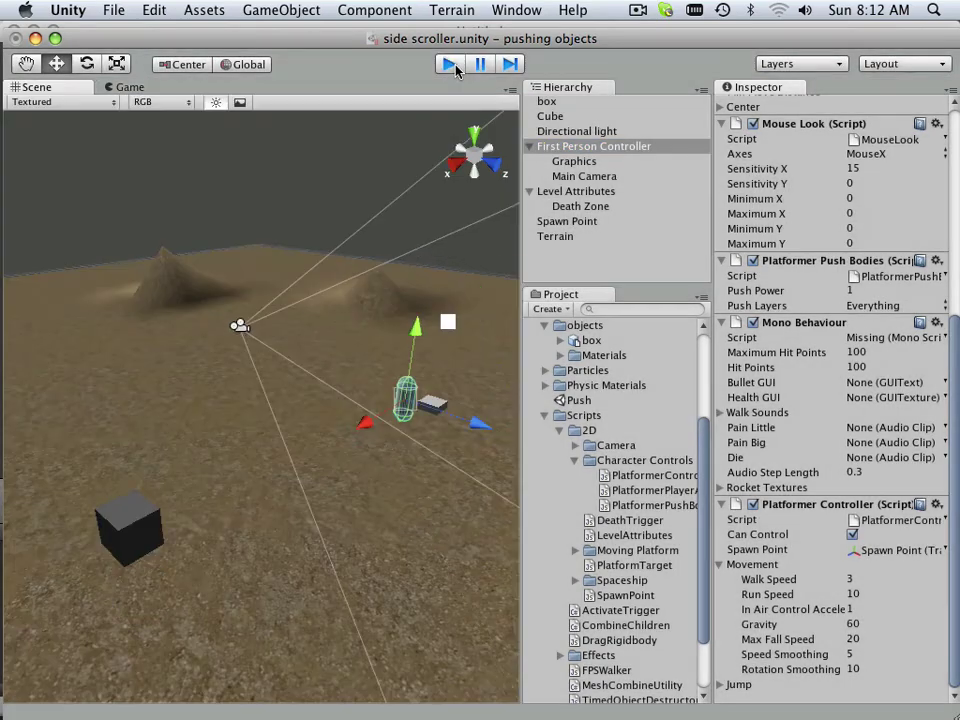
Run the game repeatedly to check where the player starts relative to the spawn point.
click(453, 65)
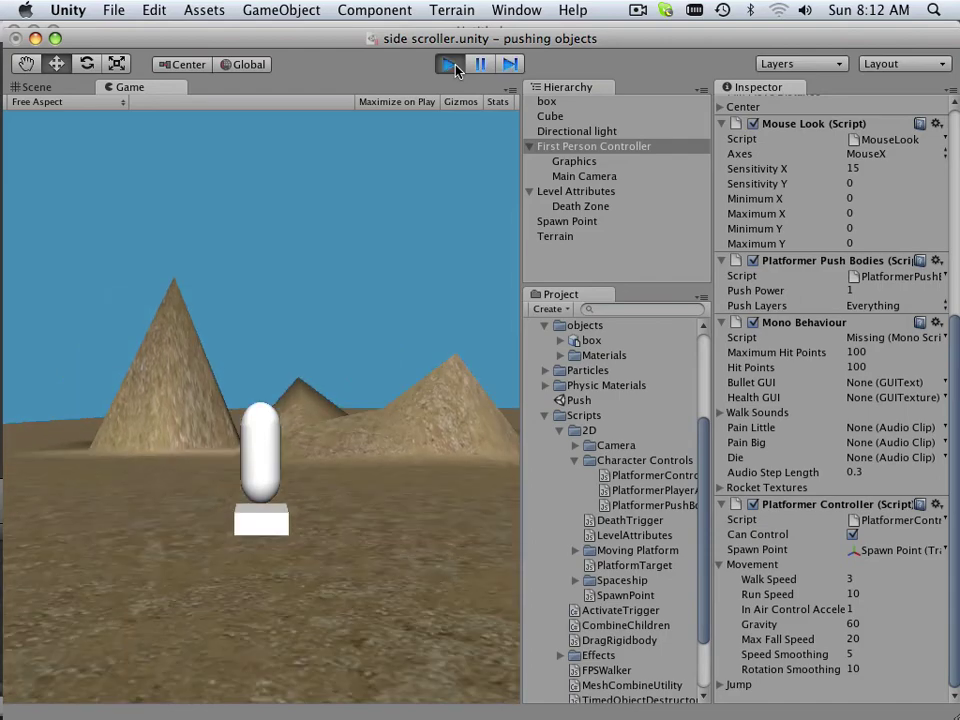
click(453, 65)
click(453, 65)
click(453, 65)
click(453, 65)
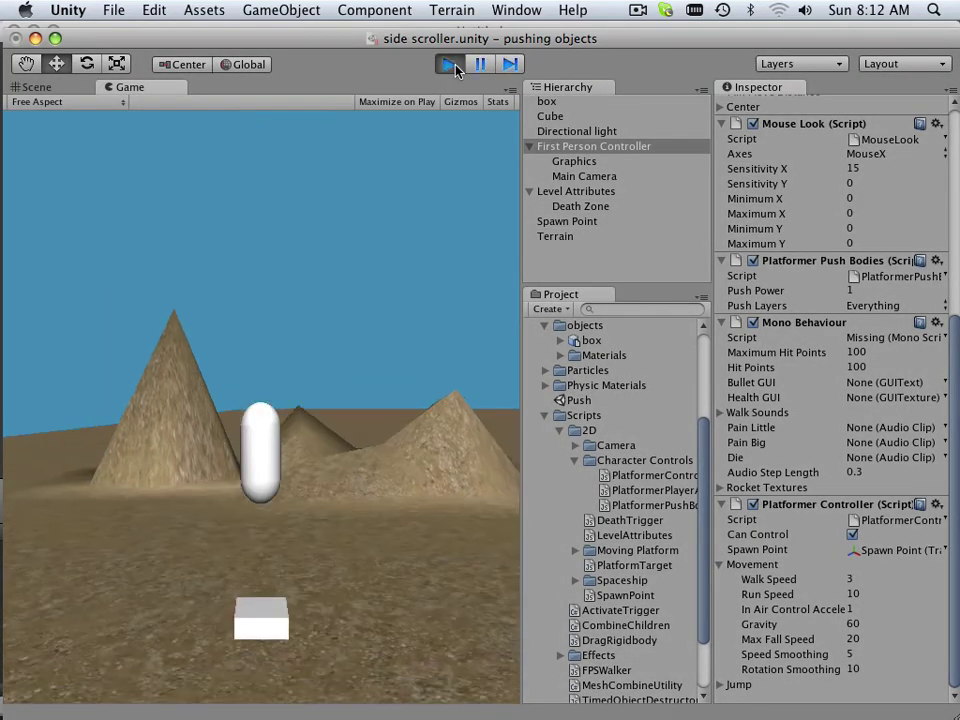
click(453, 65)
click(453, 65)
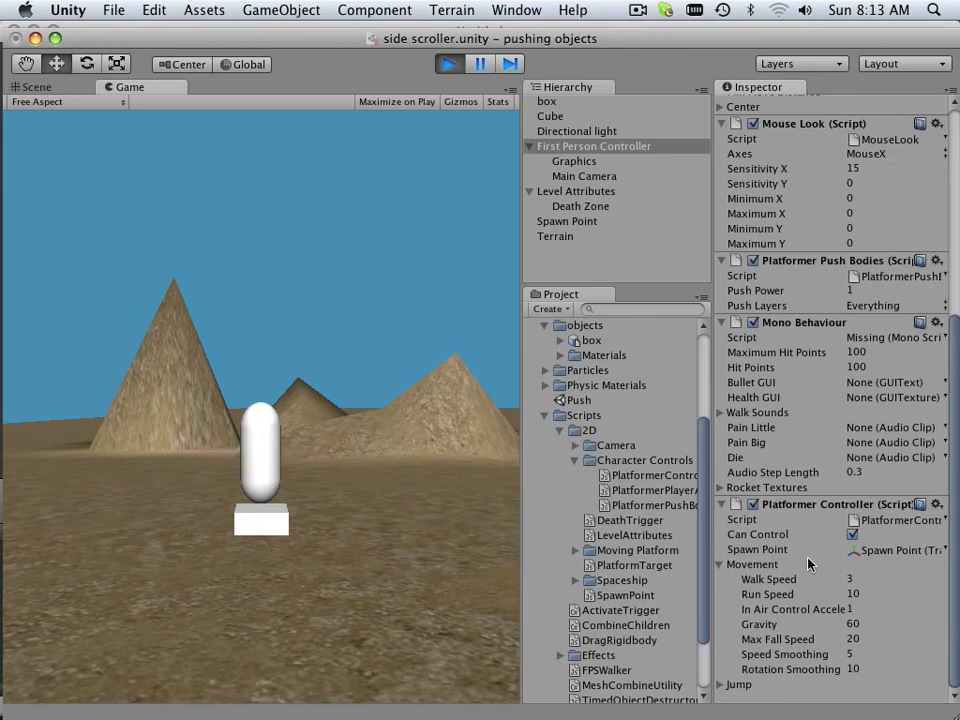
Test respawning by moving the player right past the cube and back left off the terrain's edge, and stop the game.
key(Right)
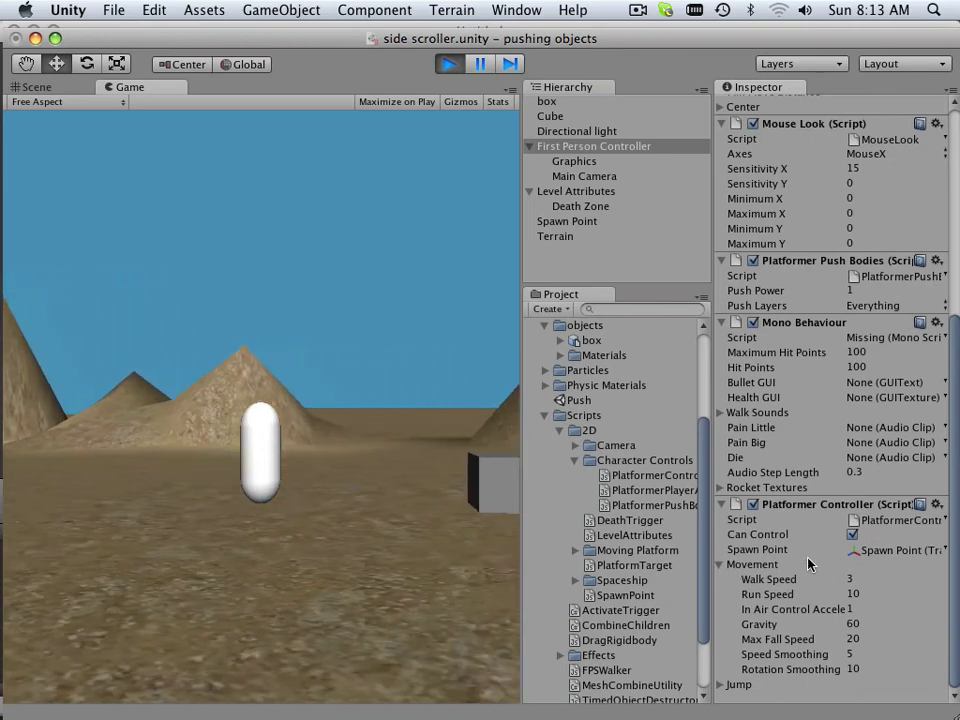
key(Left)
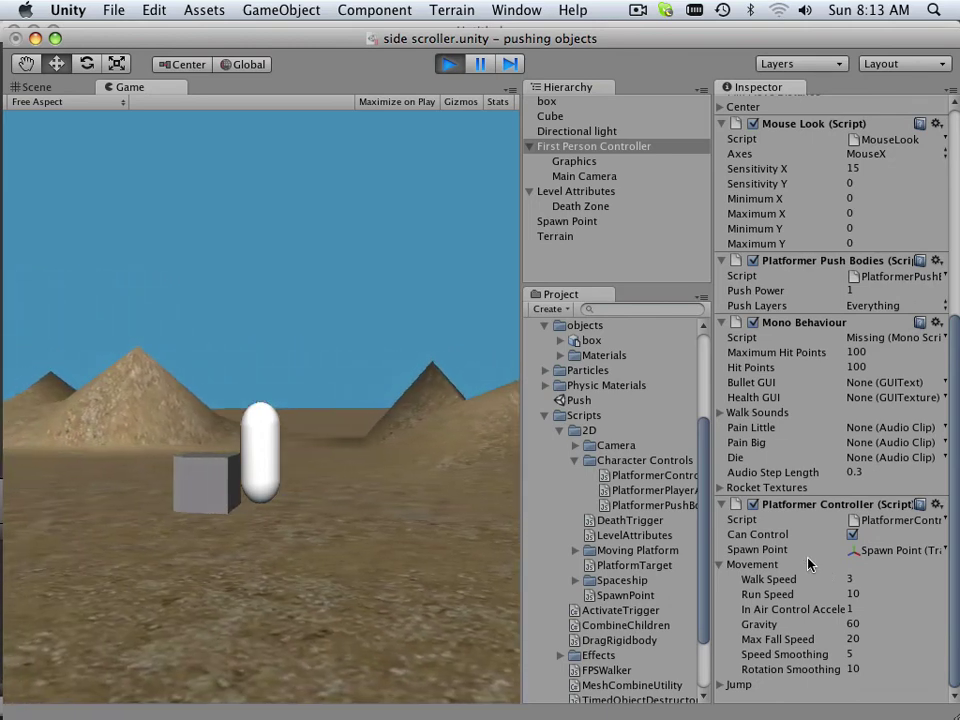
key(Left)
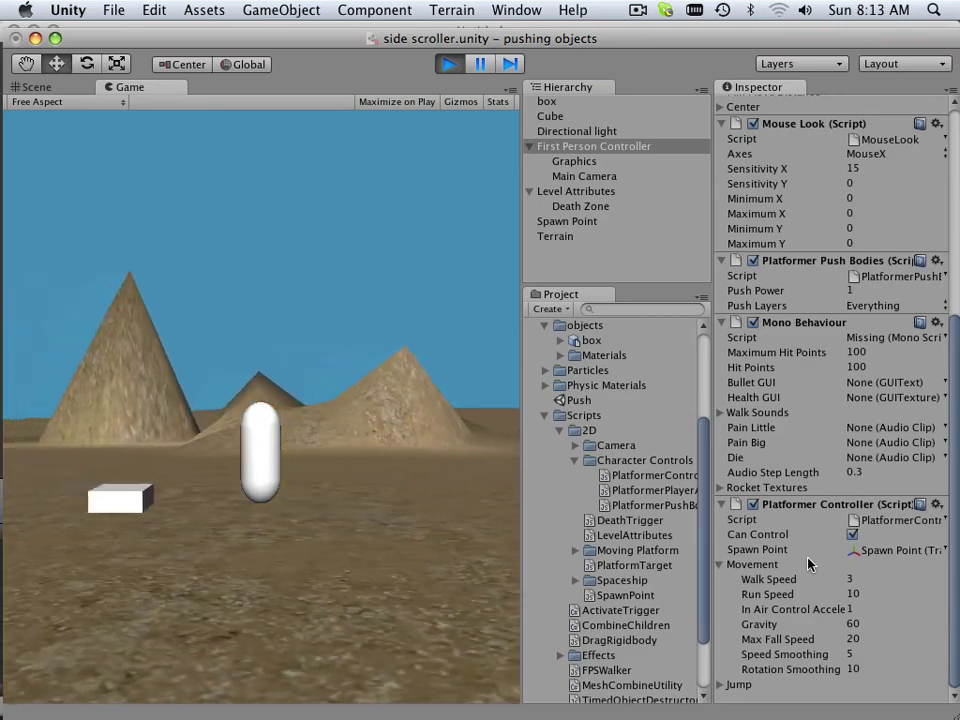
key(Left)
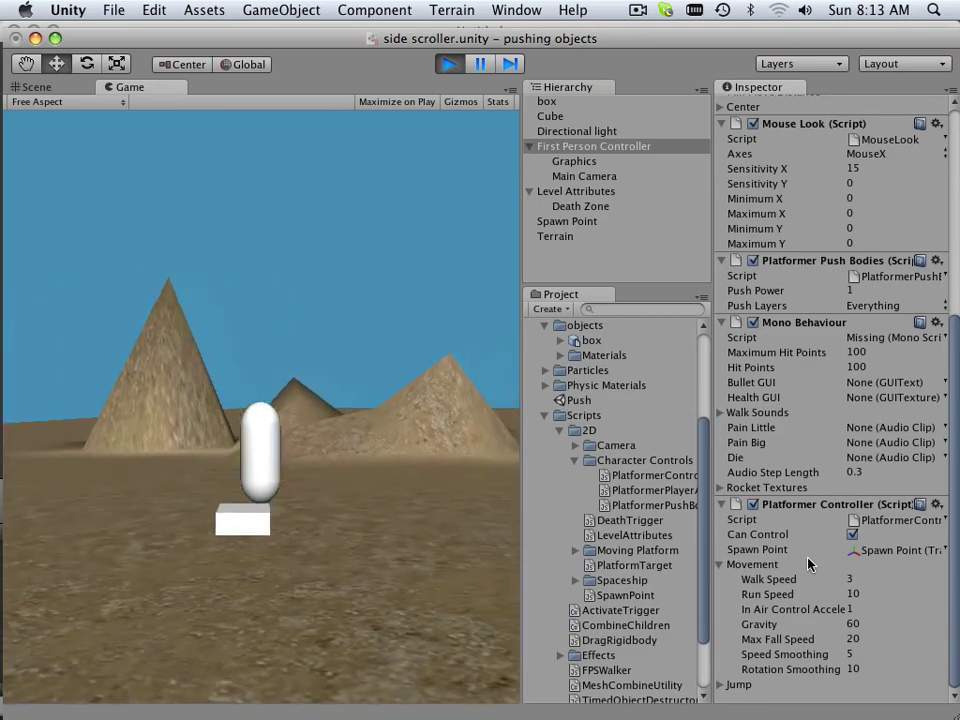
key(Left)
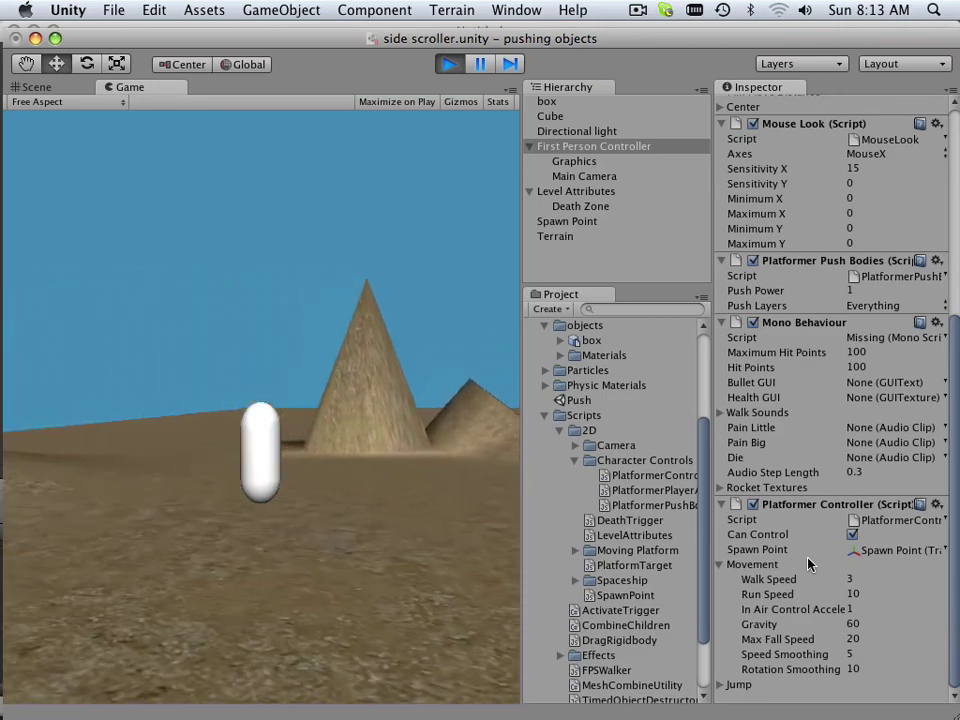
key(Left)
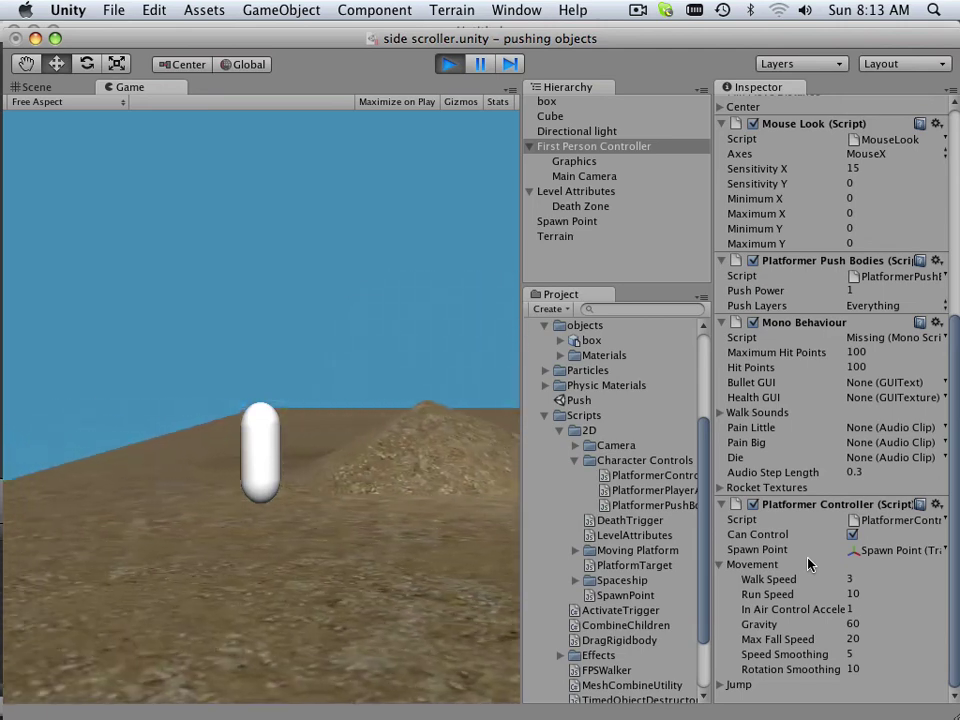
key(Left)
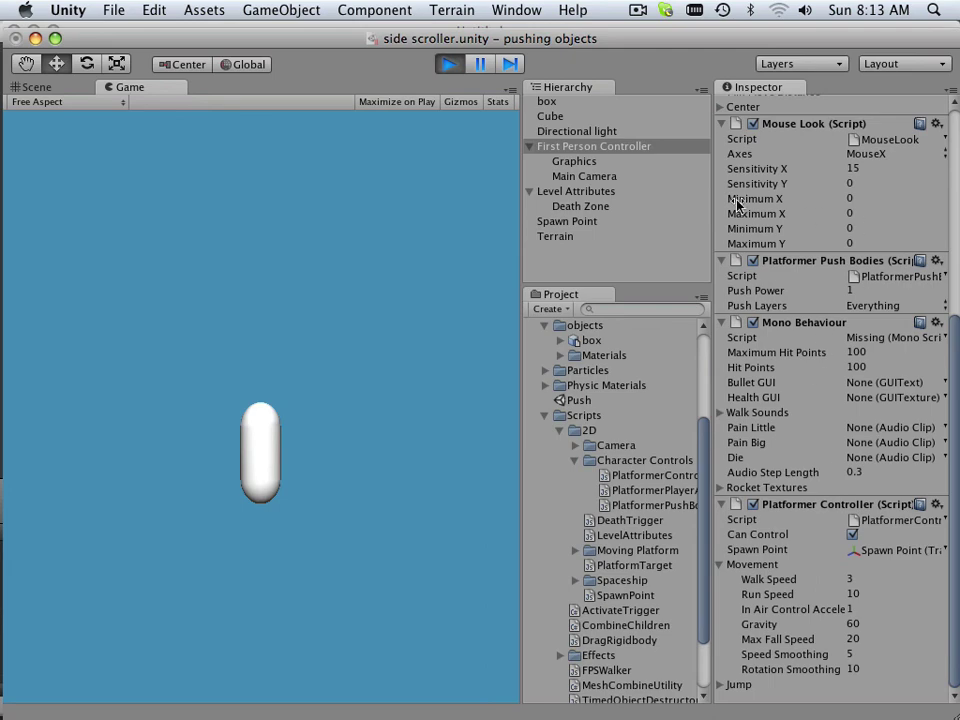
click(451, 65)
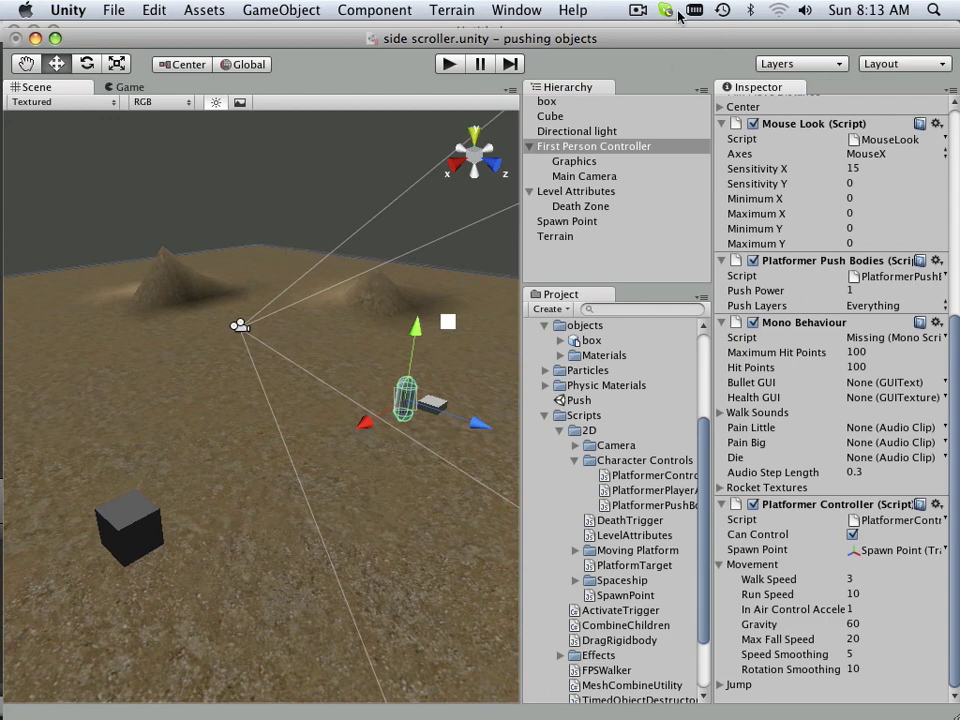